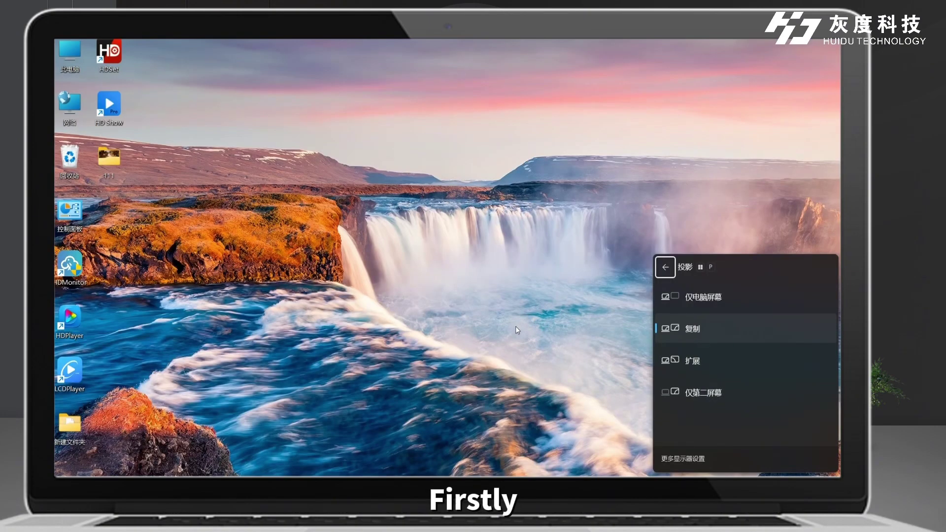
- Switch the Windows display projection to Extend (扩展) mode
left_click(698, 358)
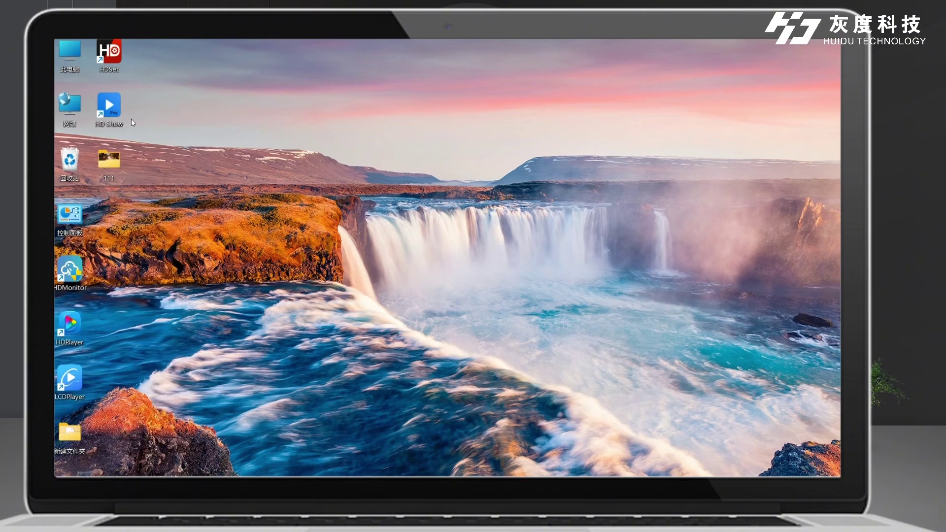
- Launch HD Show and create a new project, keeping the default name and save path
double_click(109, 108)
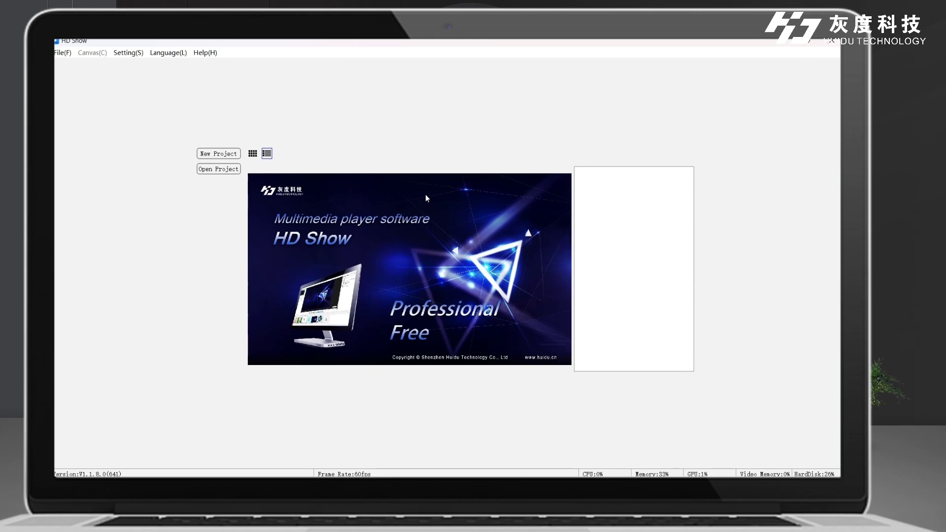
left_click(221, 154)
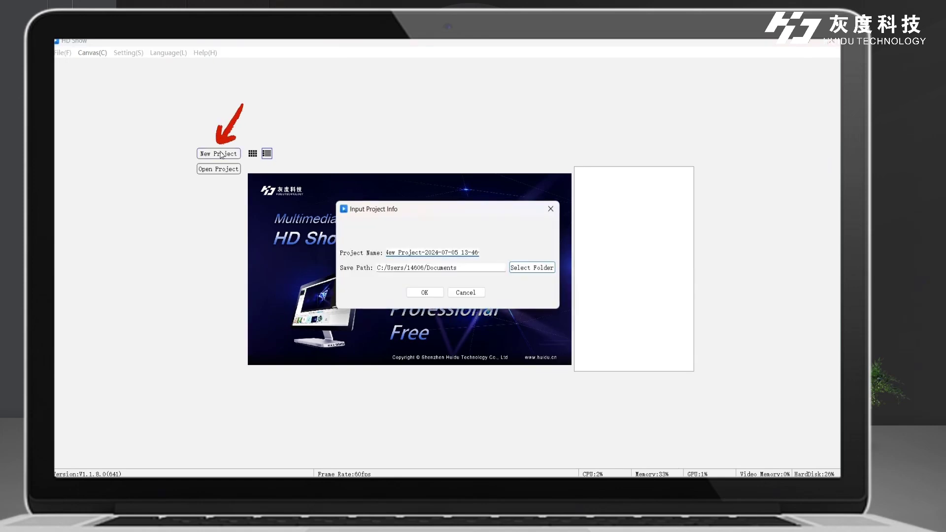
left_click(425, 292)
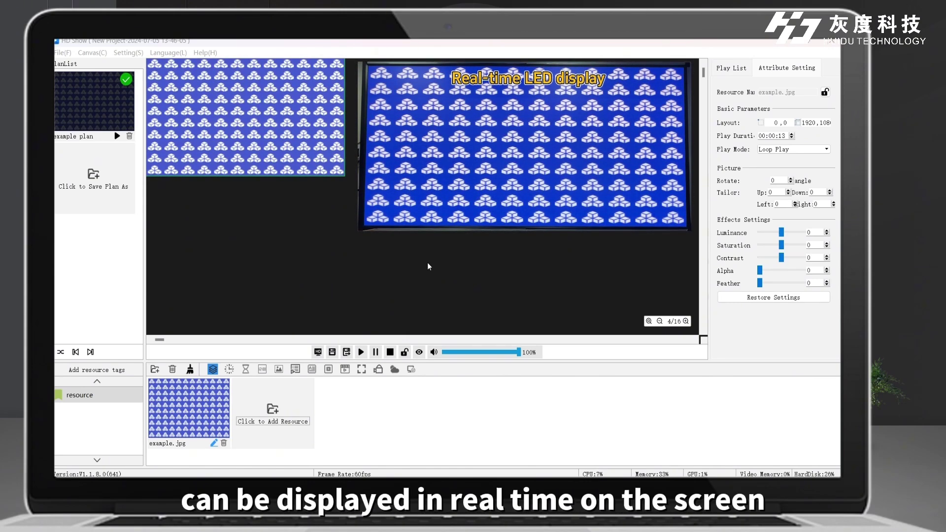
- Set Monitor1's size to width 1720 and height 860 in Screen Management
left_click(318, 352)
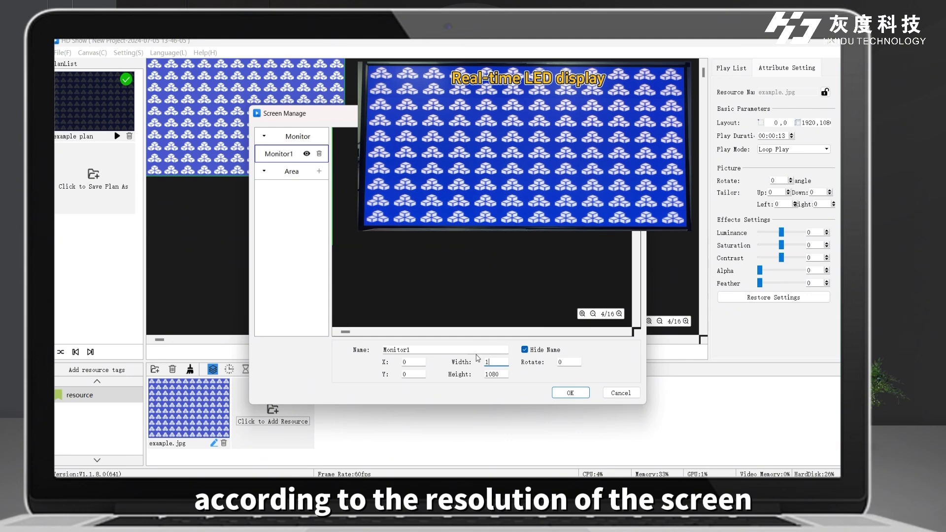
key("Tab")
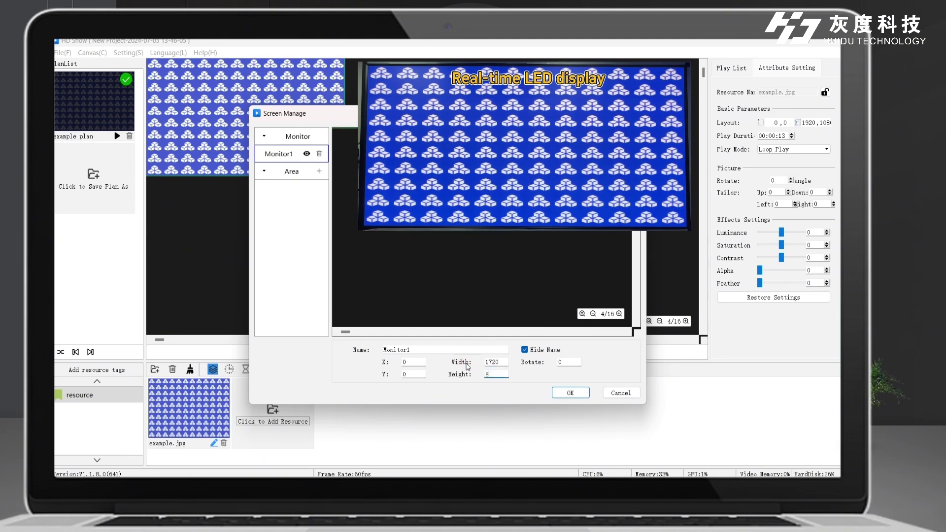
left_click(560, 392)
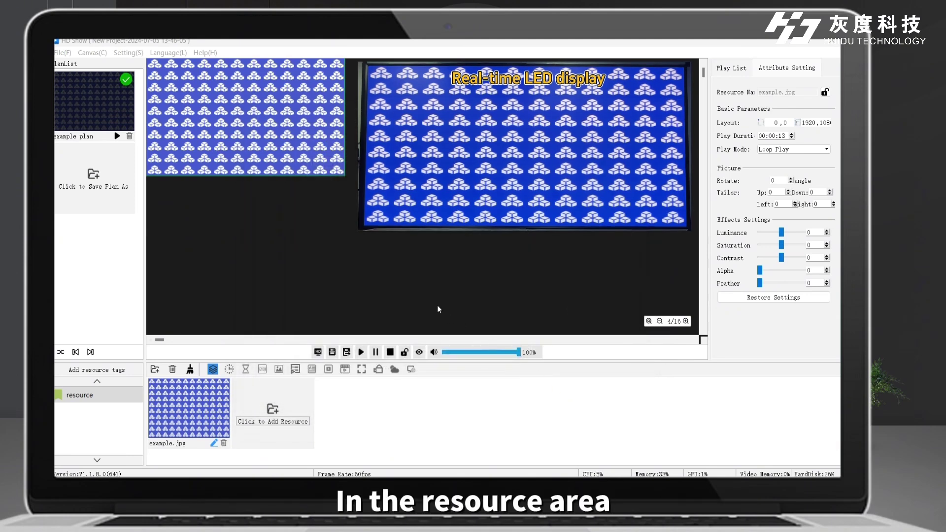
- Add Astronaut-baby-space-creative_2560x1440.jpg as a resource and delete the example image from the canvas
left_click(273, 409)
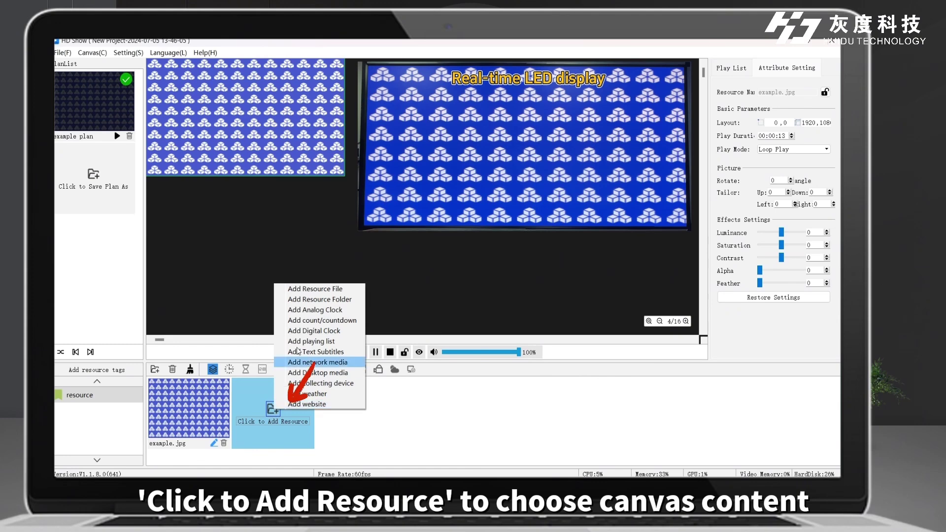
left_click(315, 290)
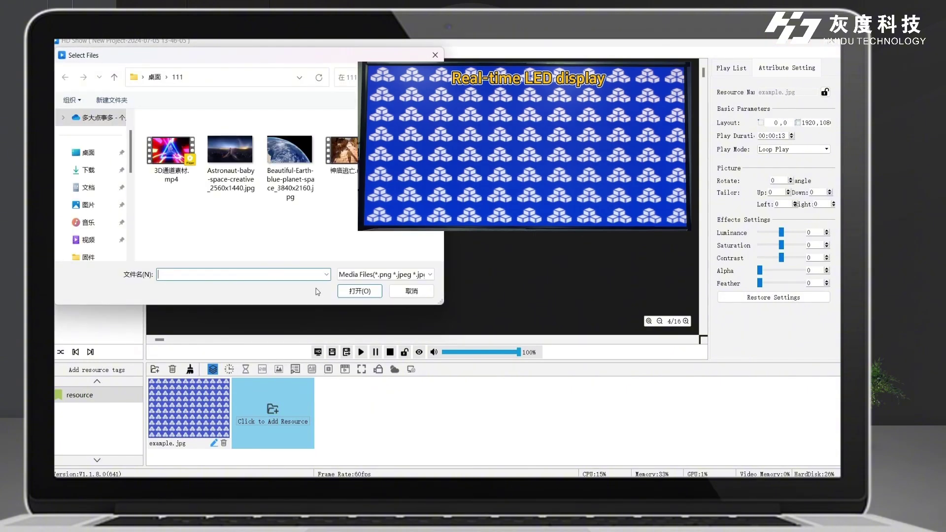
double_click(235, 179)
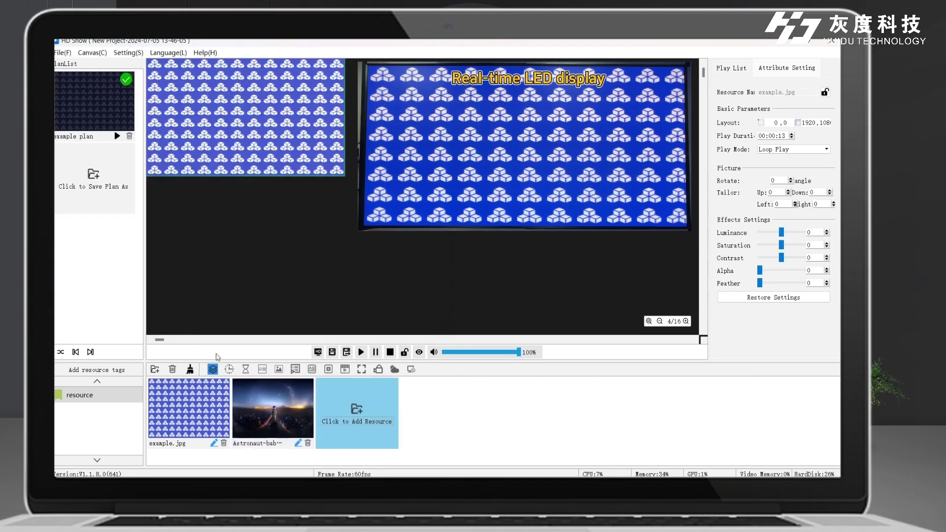
right_click(265, 165)
left_click(288, 266)
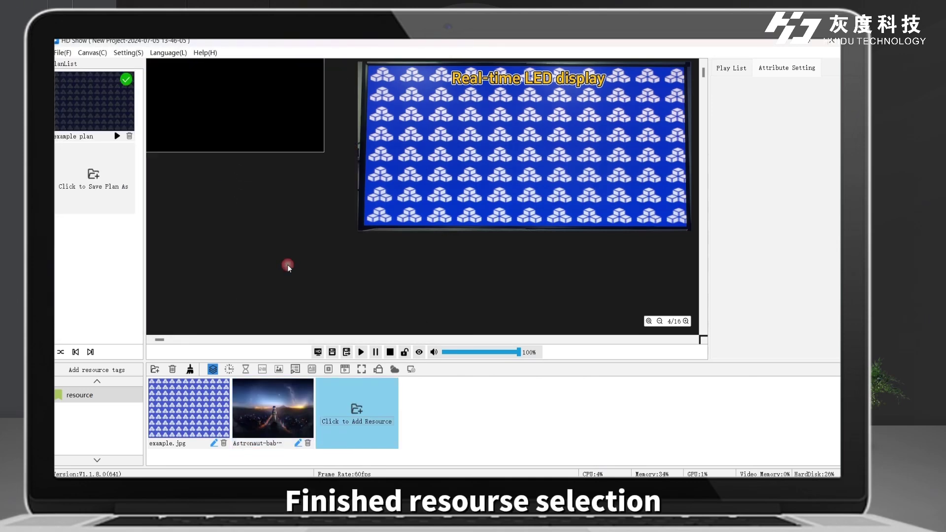
- Drag the astronaut image onto the canvas and roughly resize and reposition its playback area
left_click_drag(286, 413, 246, 200)
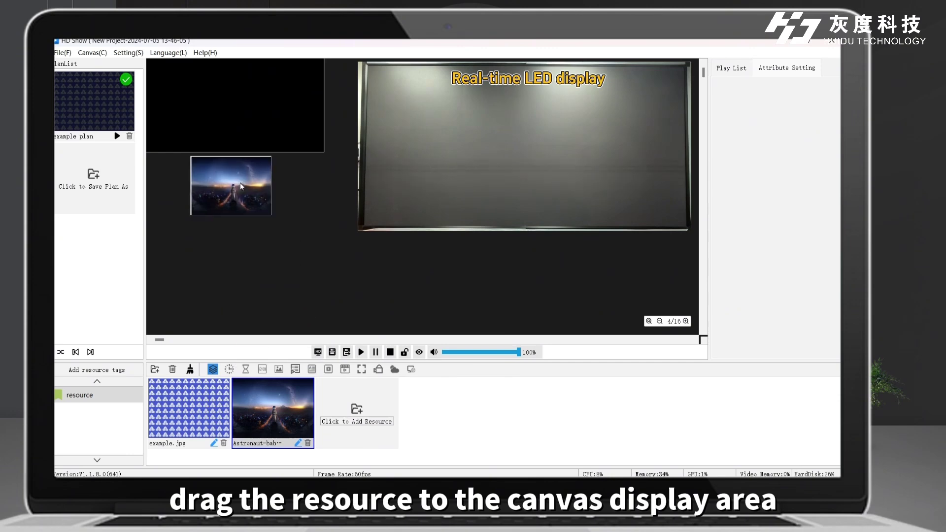
left_click_drag(220, 106, 219, 105)
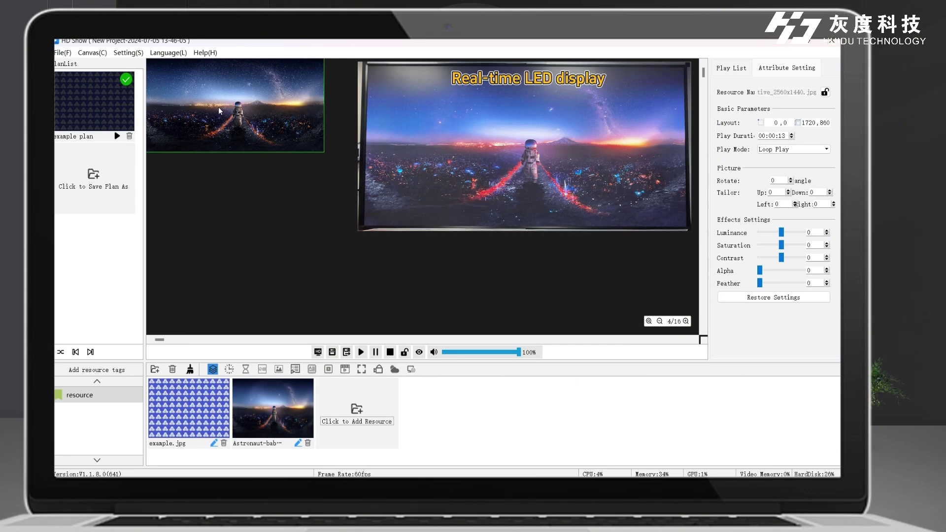
left_click_drag(232, 152, 228, 111)
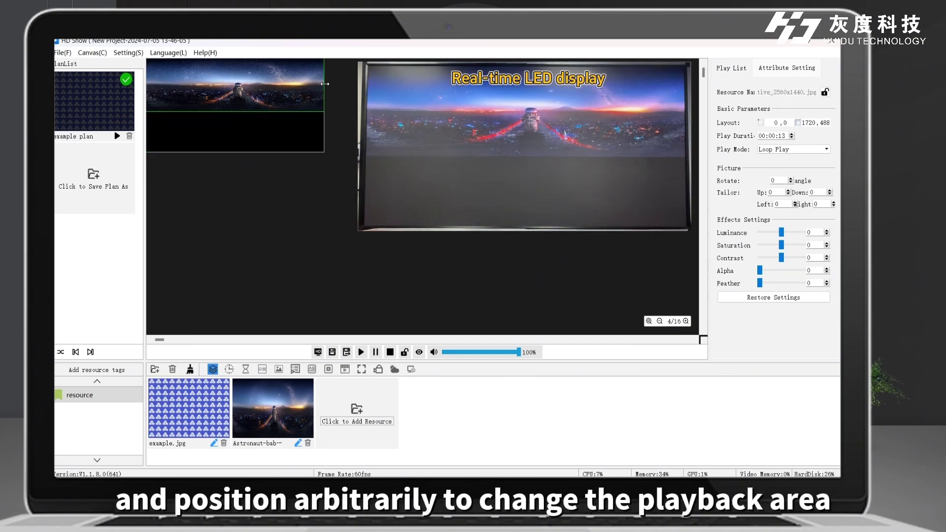
left_click_drag(301, 79, 274, 79)
left_click_drag(219, 100, 248, 117)
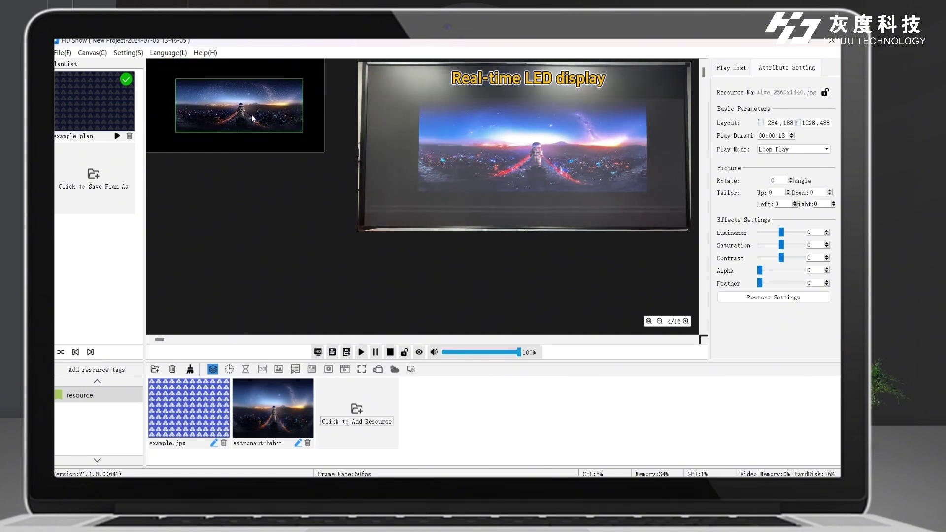
- Set the image's layout to position 0,0 and size 1720 × 860
type("0")
key("Tab")
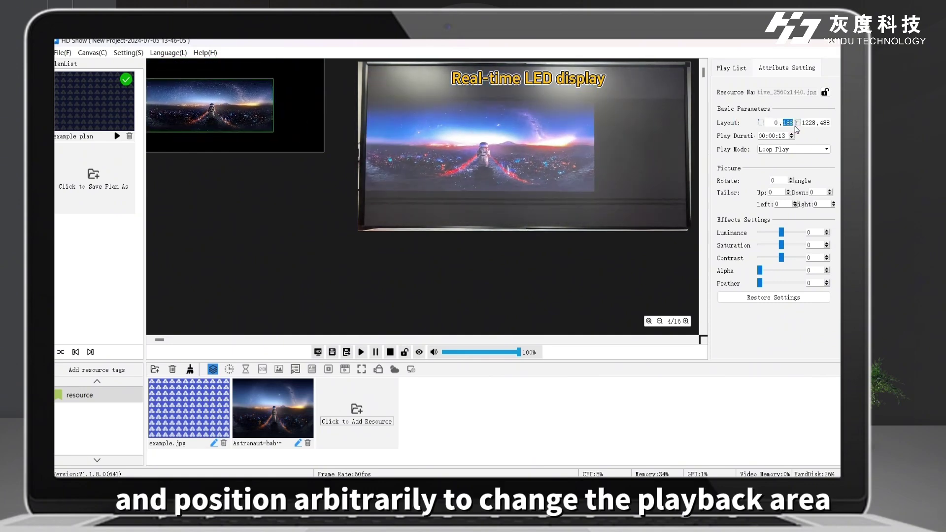
type("0")
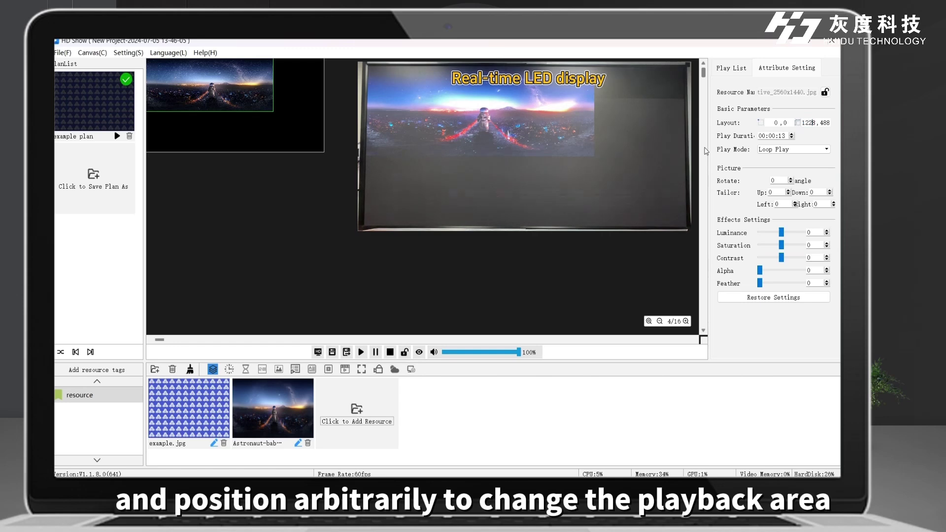
key("ctrl+a")
type("1720 , ")
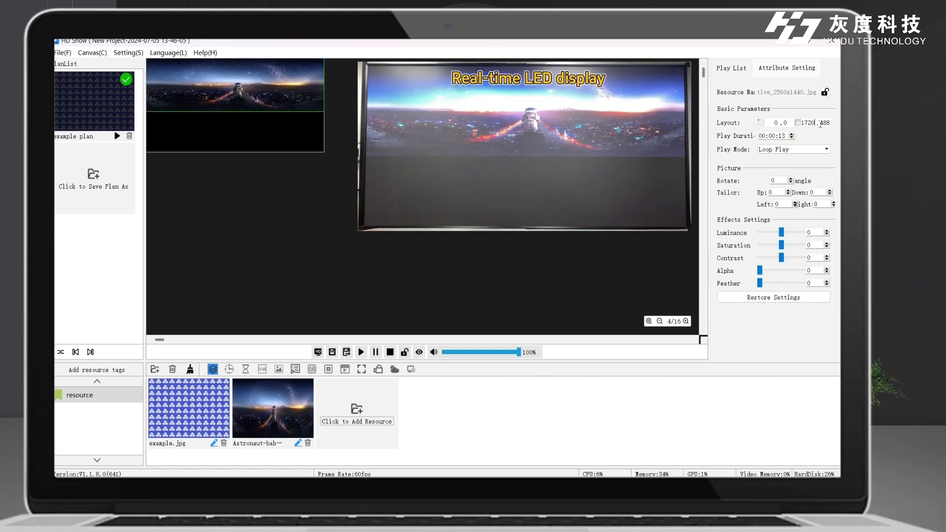
type("860")
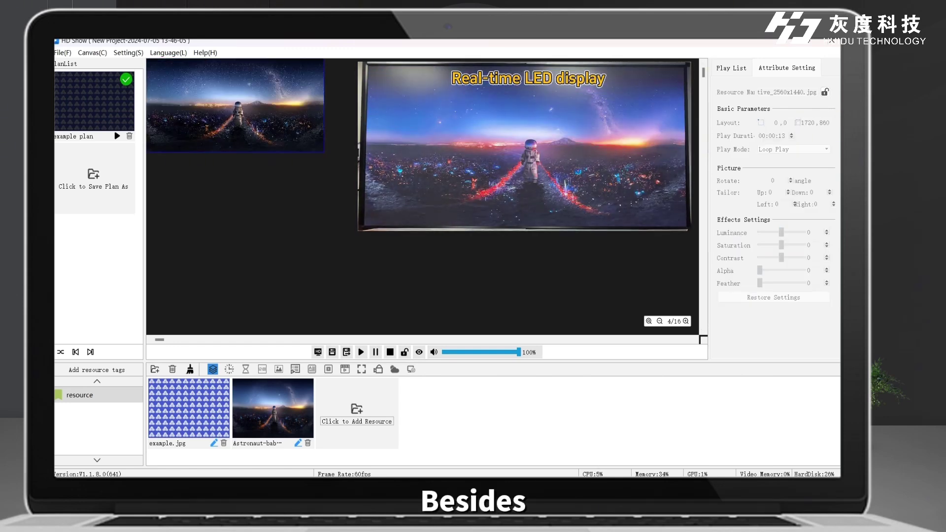
- Add 3D通道素材.mp4, 神庙逃亡.mp4 and Beautiful-Earth-blue-planet-space_3840x2160.jpg as resources
left_click(364, 413)
left_click(401, 288)
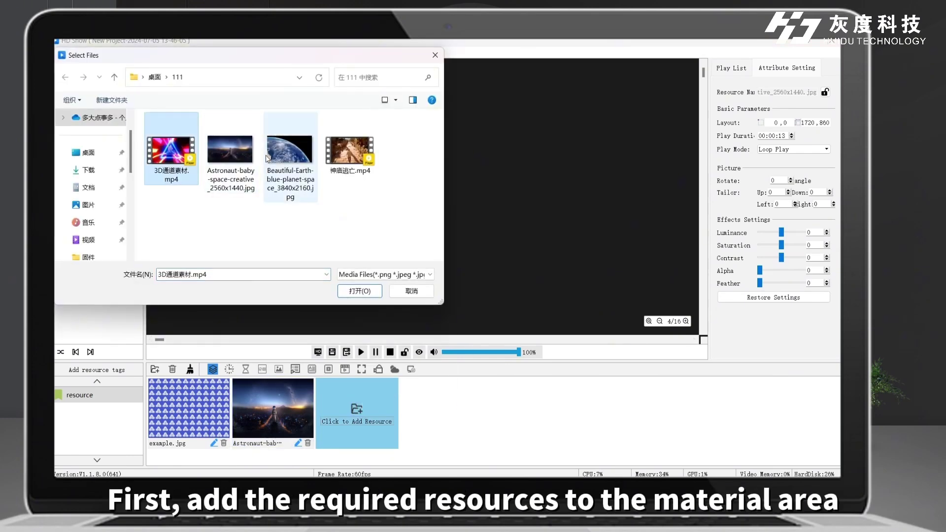
left_click(365, 291)
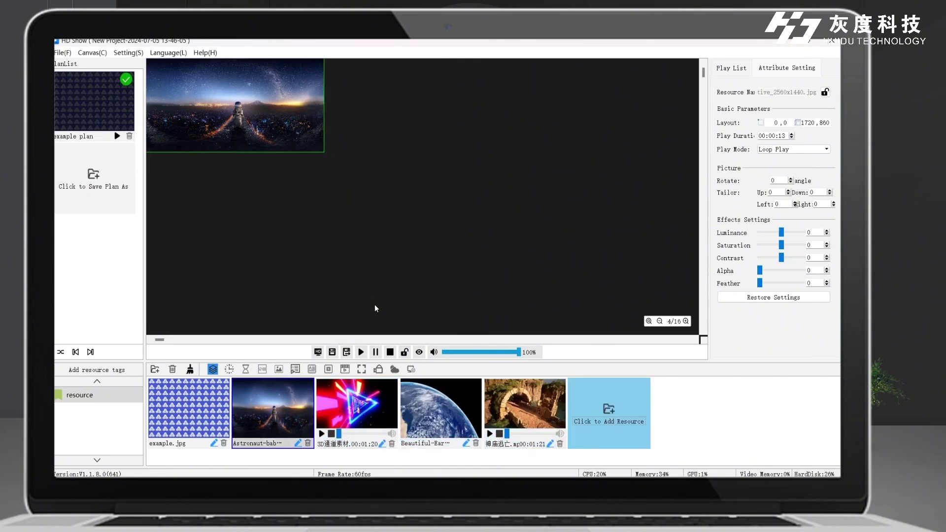
left_click(608, 417)
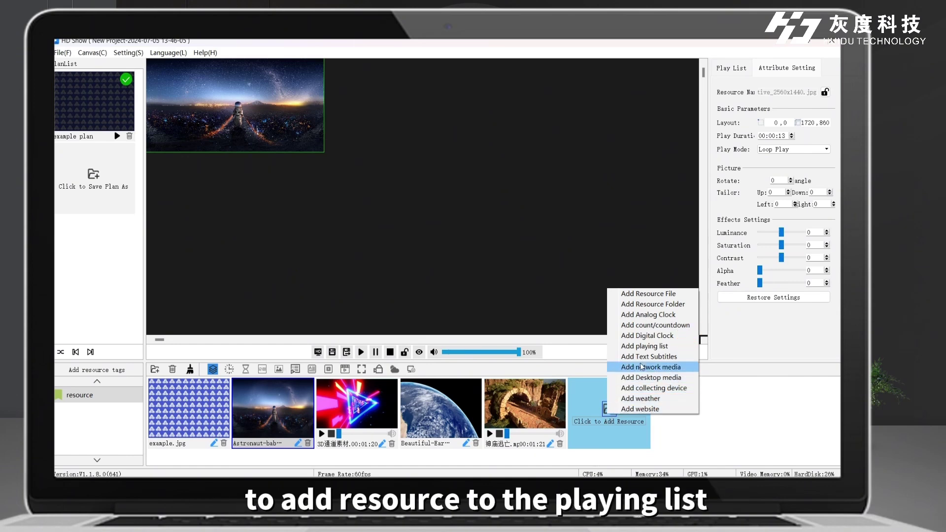
- Create a PlayingList of the Earth image and 神庙逃亡.mp4, then drag it onto the canvas
left_click(657, 346)
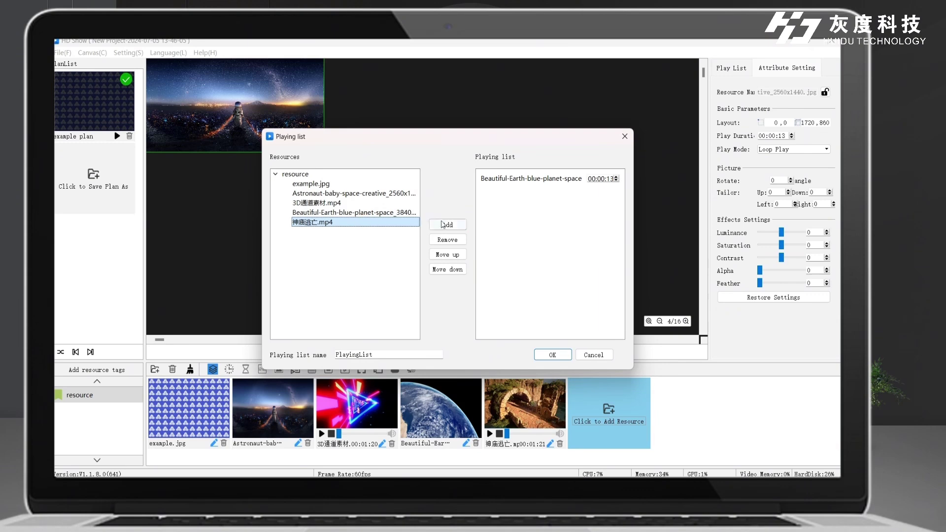
left_click(552, 354)
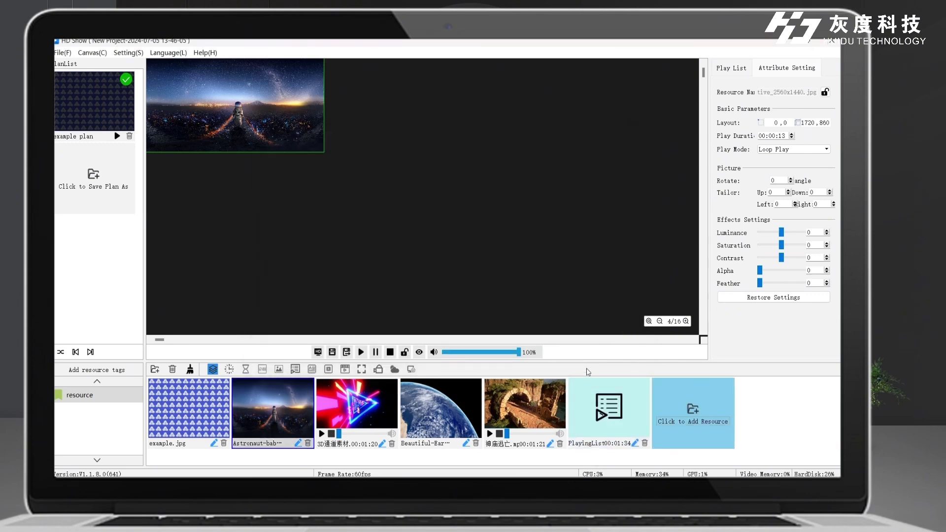
left_click(619, 414)
left_click_drag(613, 379, 231, 106)
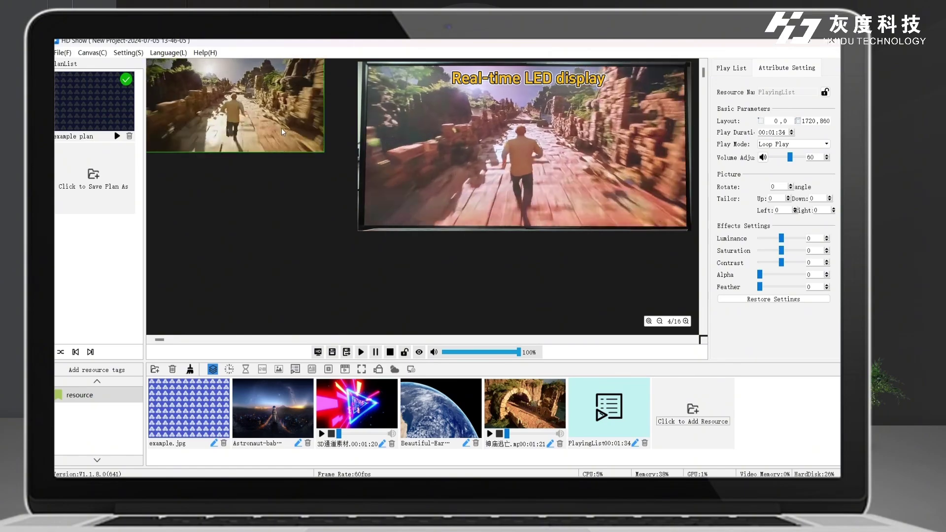
- Bring up the canvas video's options and select its Rotate angle field
right_click(282, 130)
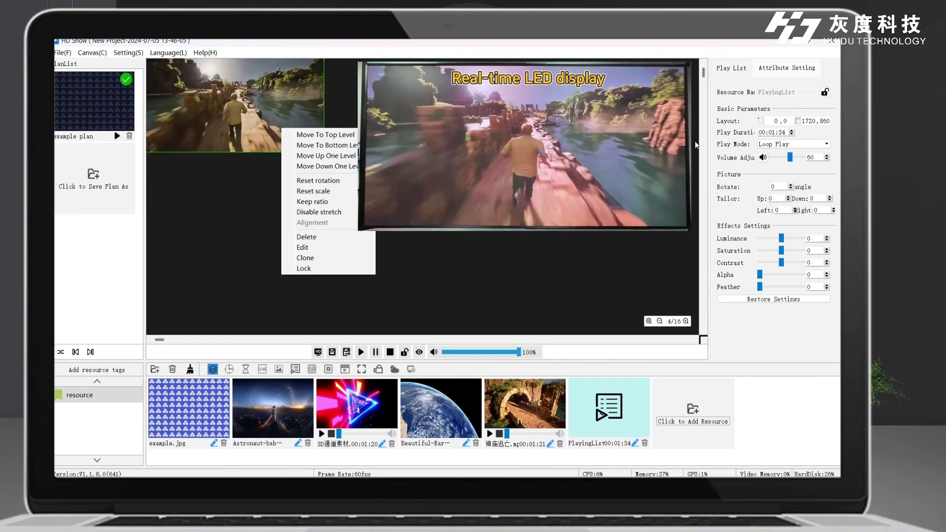
left_click(779, 186)
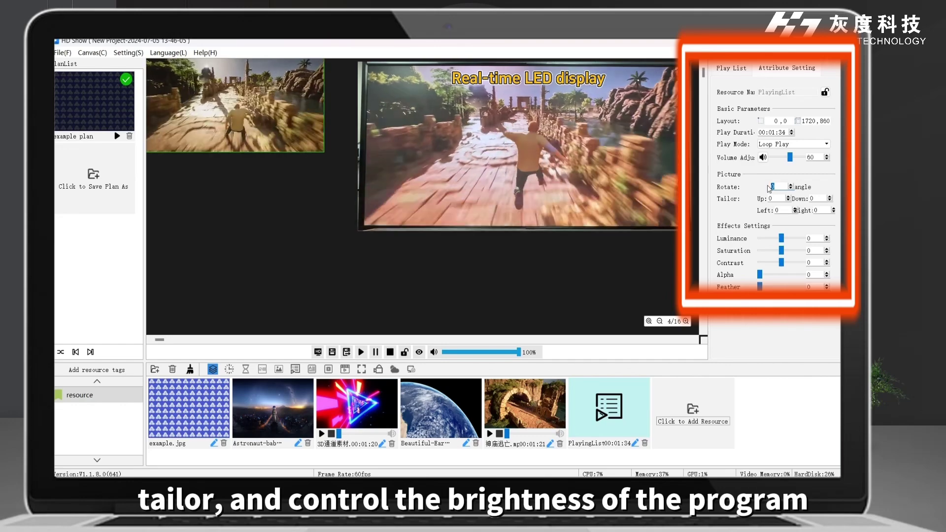
- Rotate the video 90° and drag luminance to minimum, then enter 0 to reset it
type("90")
key("Return")
key("Return")
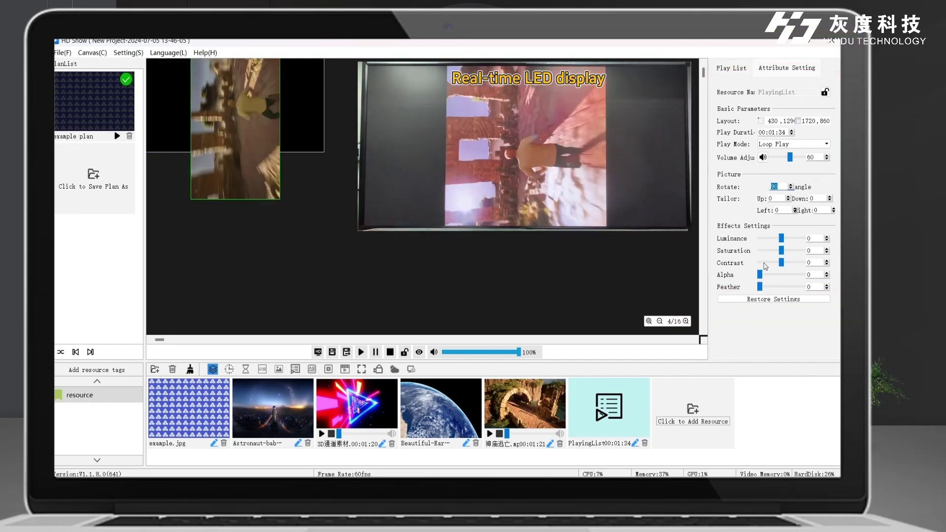
left_click_drag(782, 238, 801, 239)
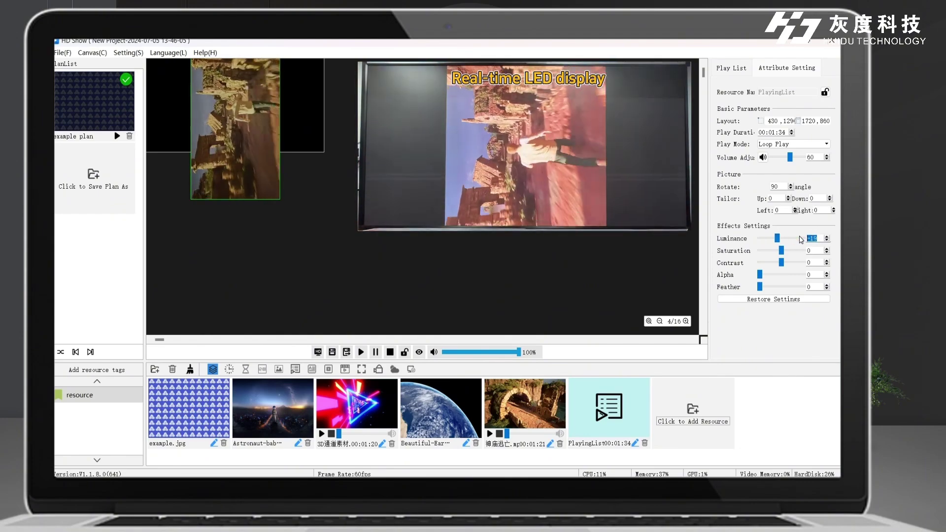
type("0")
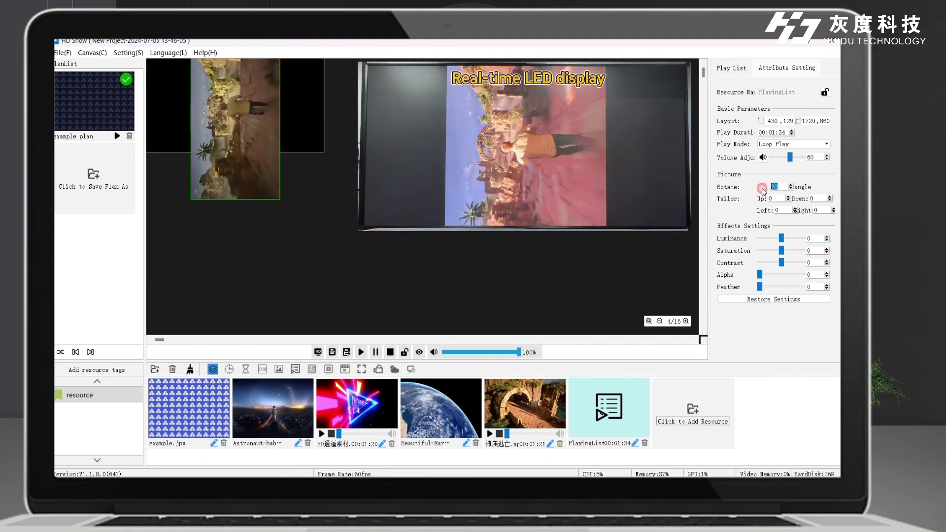
type("0")
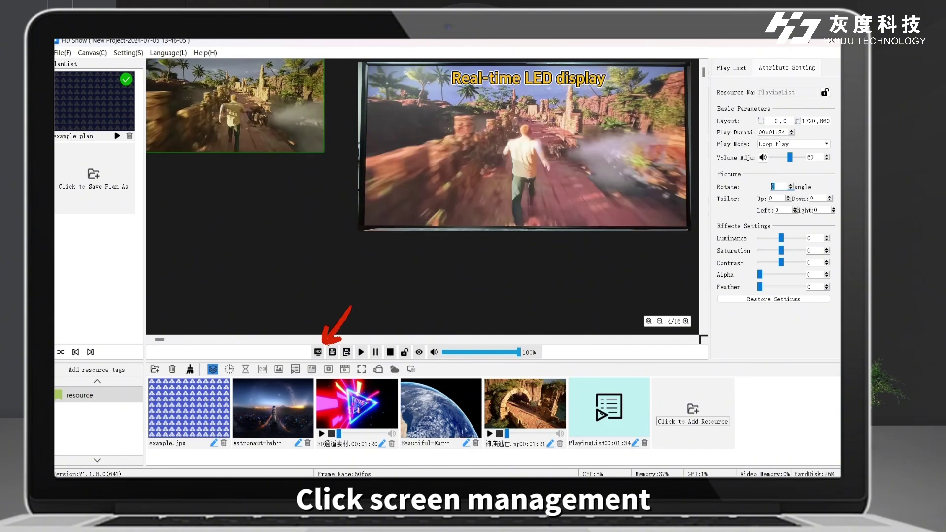
- Split Monitor1's display into a 1x2 layout of two side-by-side areas
left_click(318, 352)
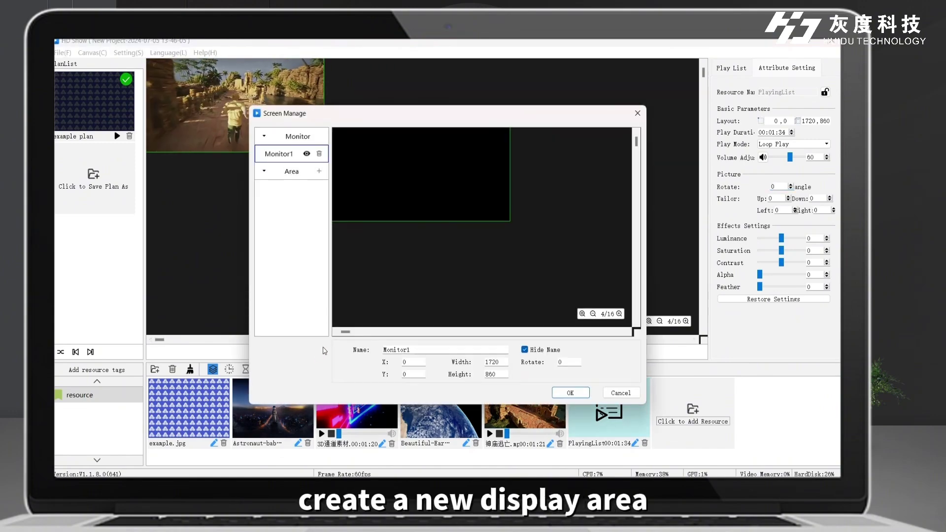
right_click(393, 194)
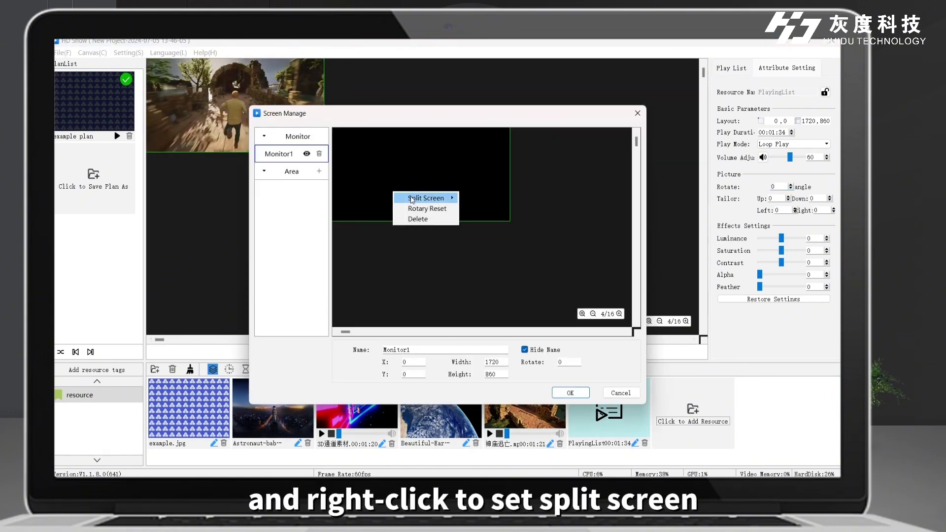
mouse_move(416, 202)
left_click(485, 201)
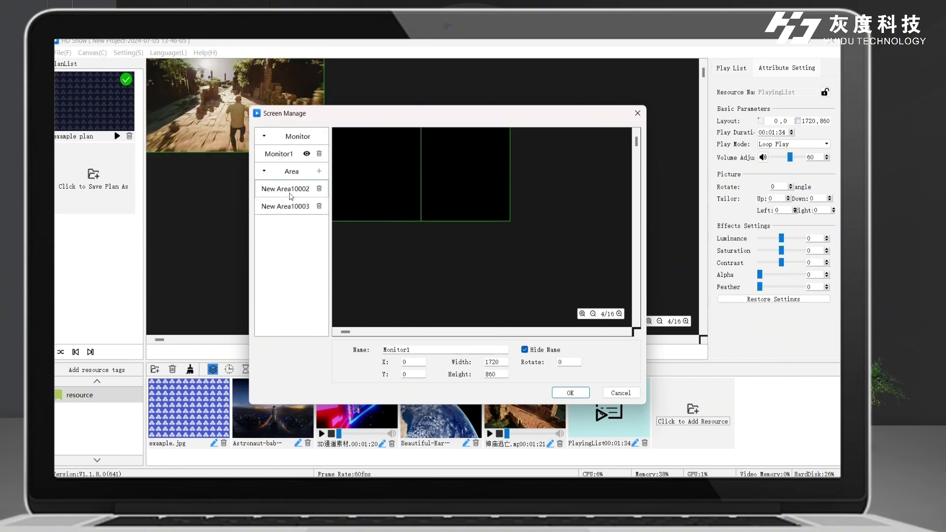
- Add and then delete an extra area, keeping two areas, and apply the layout
left_click(319, 172)
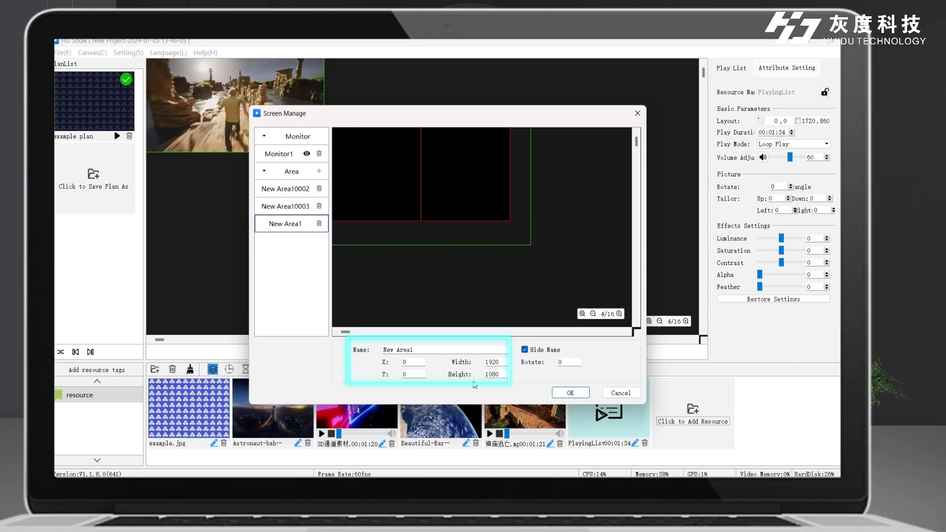
left_click(319, 223)
left_click(289, 154)
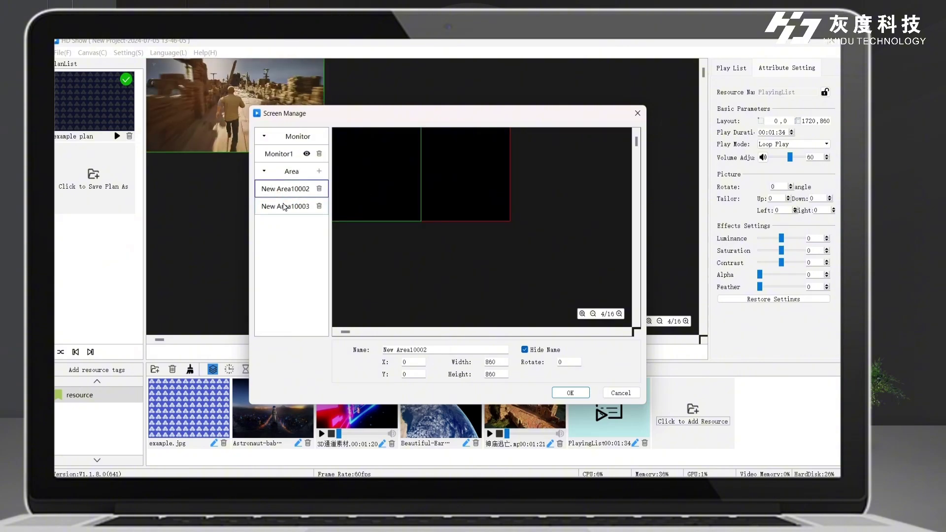
key("Return")
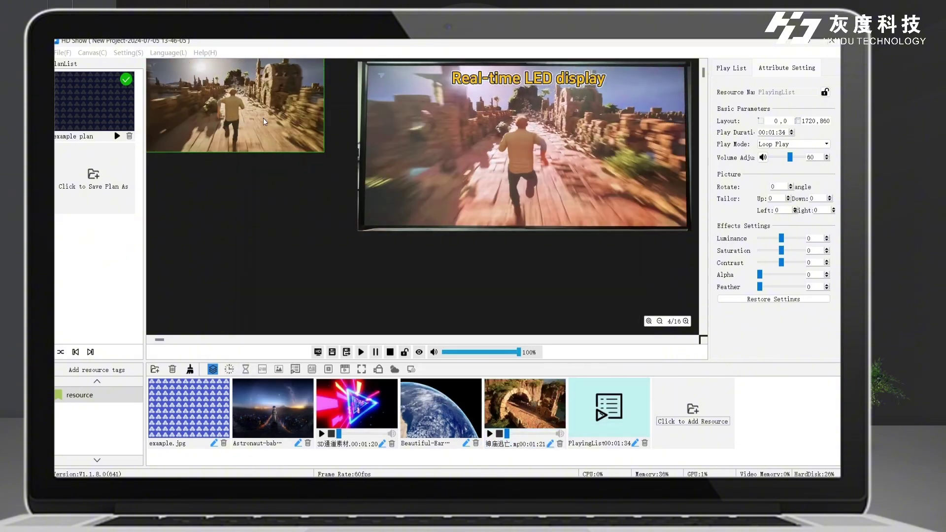
- Delete the old canvas video and place 3D通道素材.mp4 in the left playback area
right_click(275, 121)
left_click(289, 203)
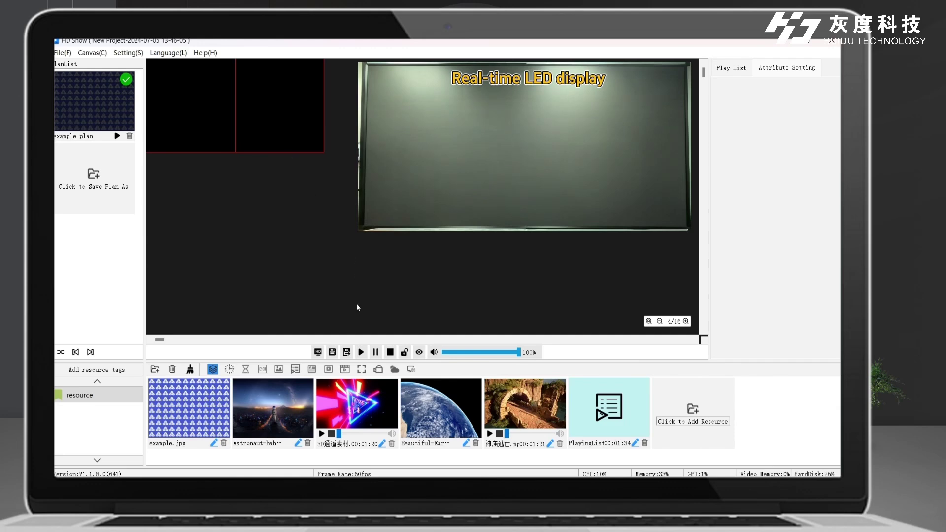
left_click_drag(373, 419, 247, 201)
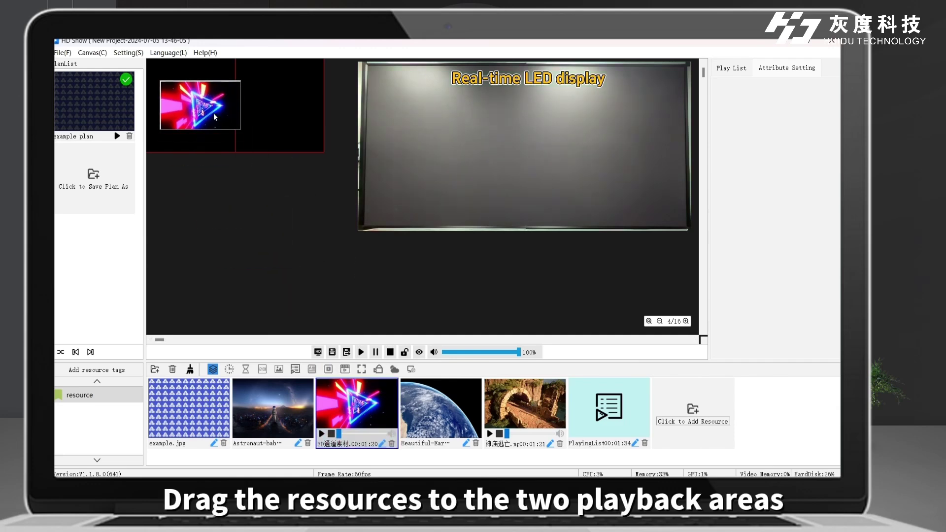
left_click_drag(213, 113, 214, 113)
- Drop 神庙逃亡.mp4 into the right area, then delete it so area 2 is empty
left_click_drag(523, 409, 295, 92)
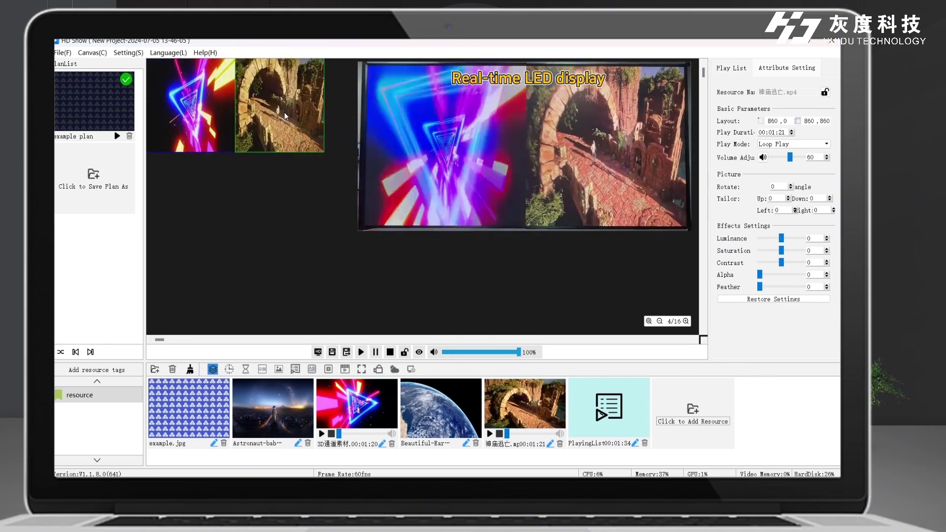
right_click(285, 114)
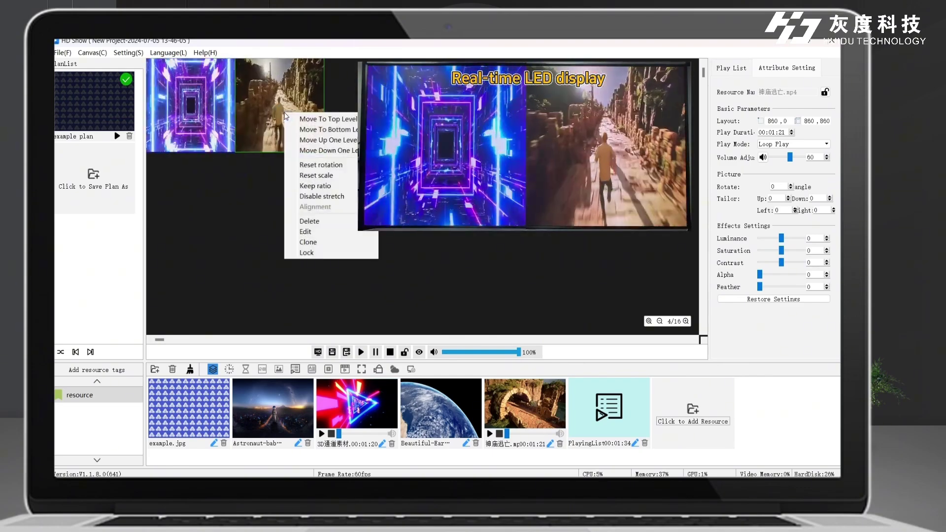
left_click(310, 221)
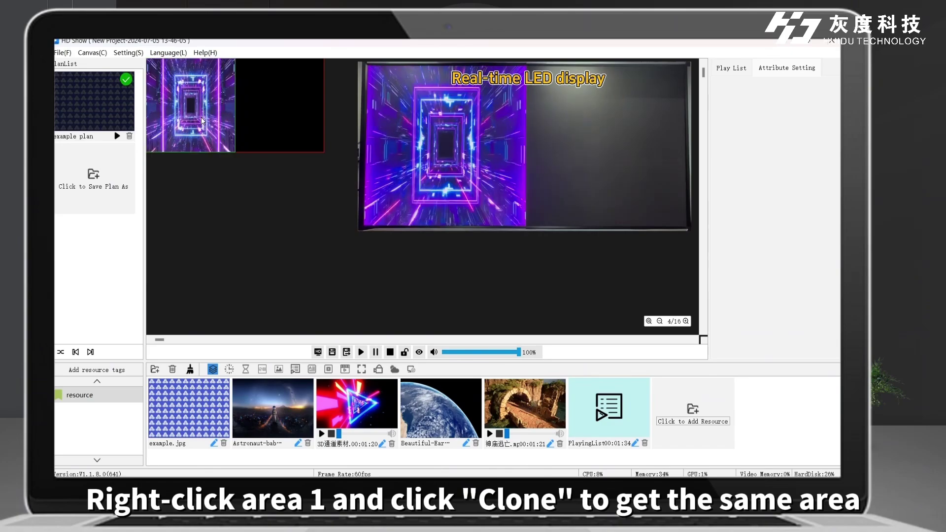
- Clone the 3D通道素材.mp4 video and move the synced copy into area 2 at 854,0
right_click(202, 121)
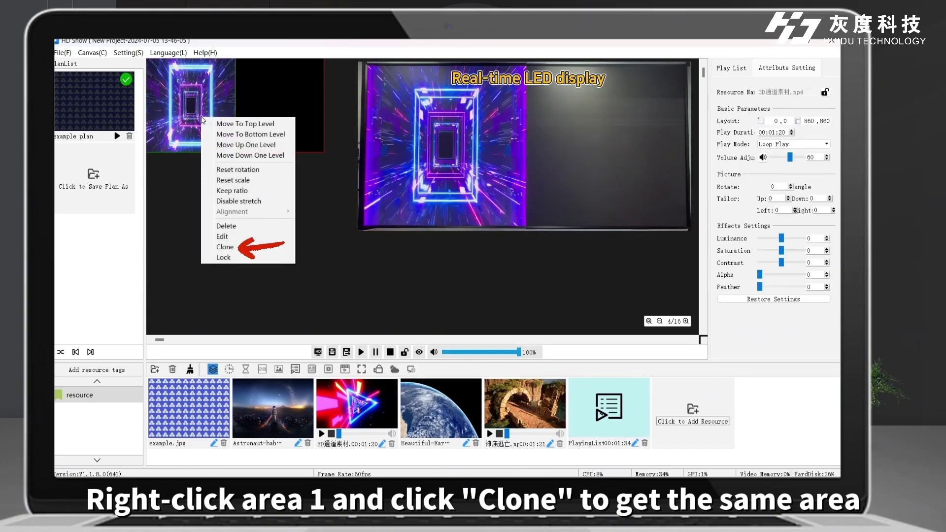
left_click(268, 246)
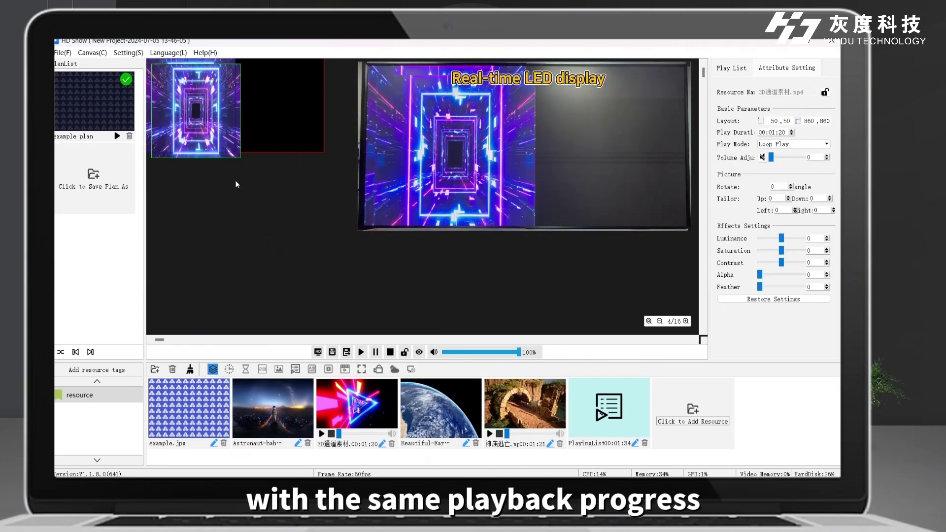
left_click_drag(205, 129, 290, 124)
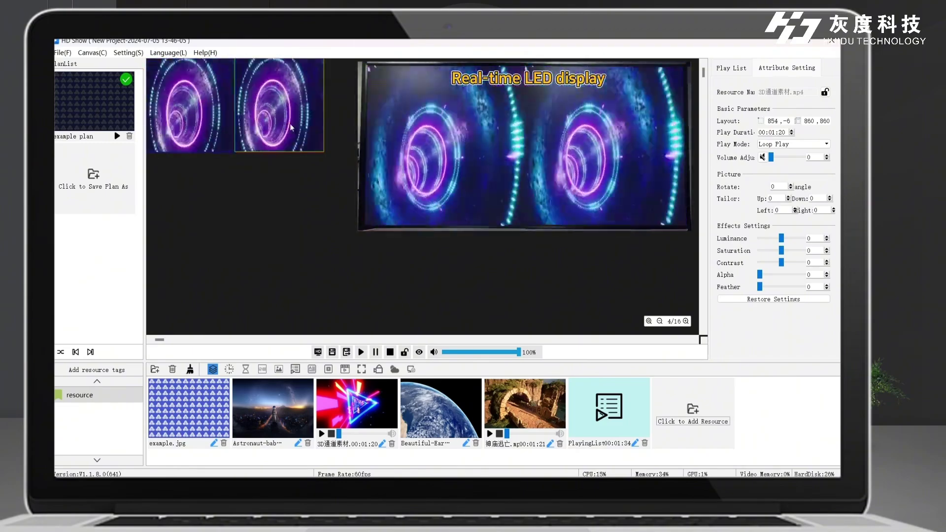
left_click(323, 197)
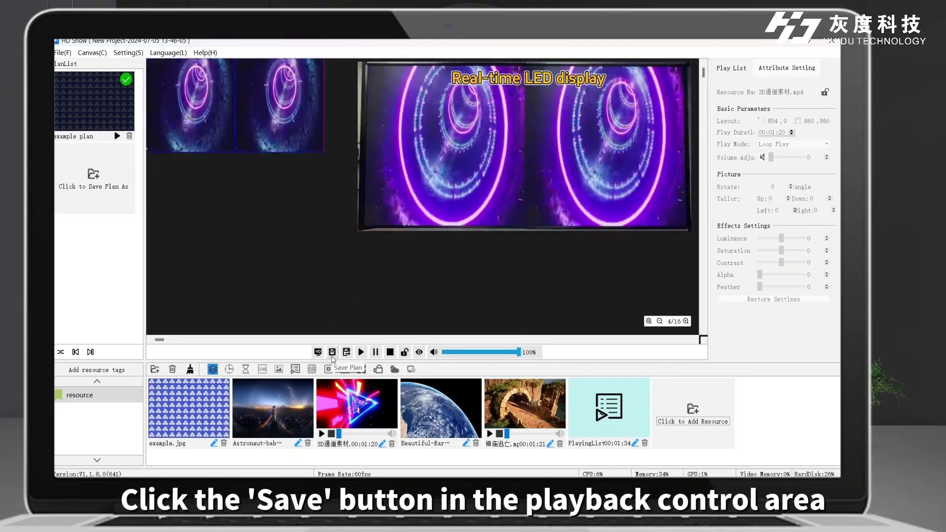
- Save the current plan, then save the layout as a new plan named 'New Plan' and select it
left_click(333, 353)
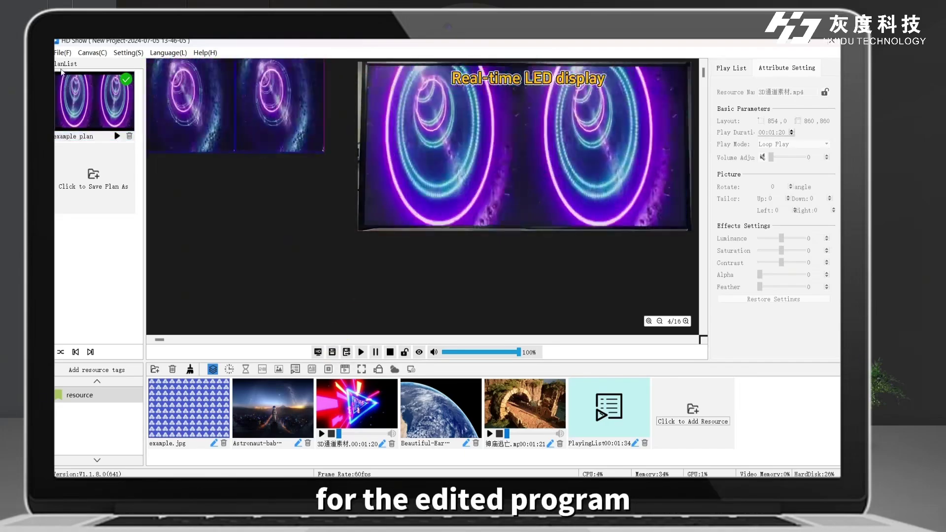
left_click(95, 177)
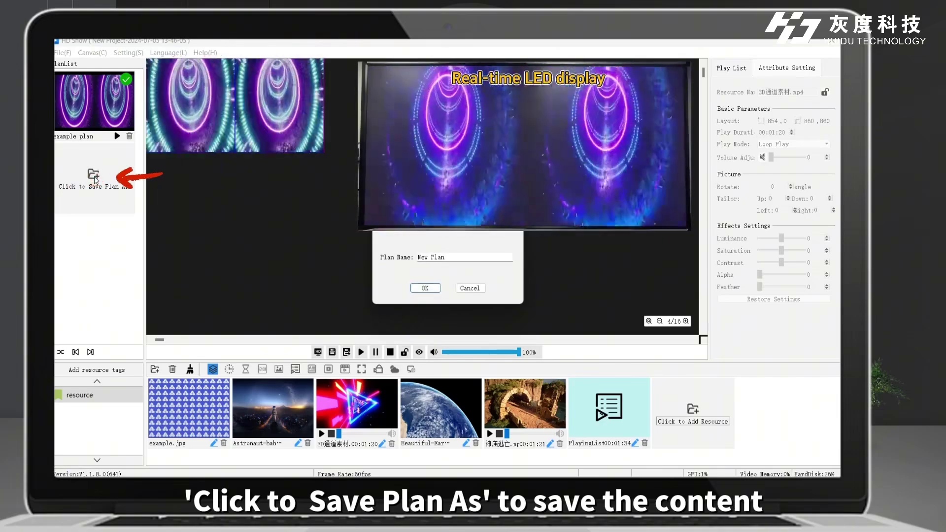
left_click(424, 287)
left_click(96, 171)
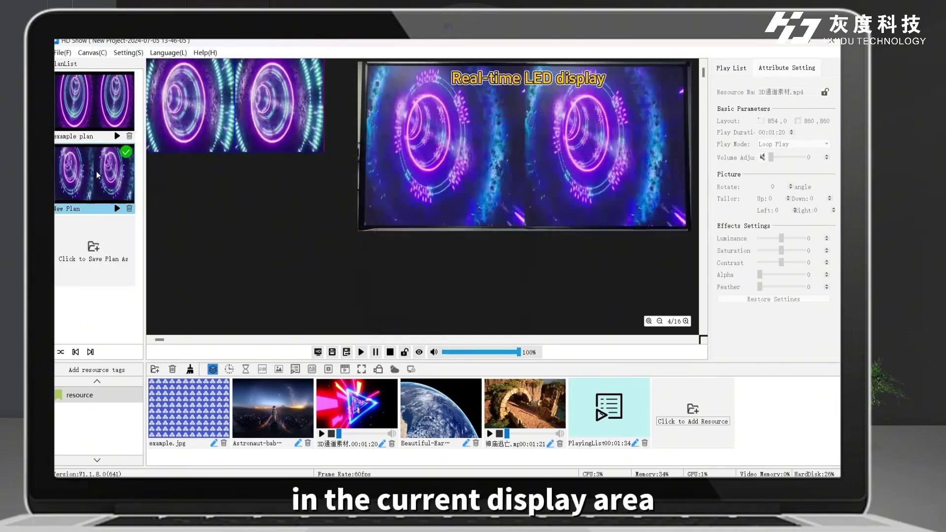